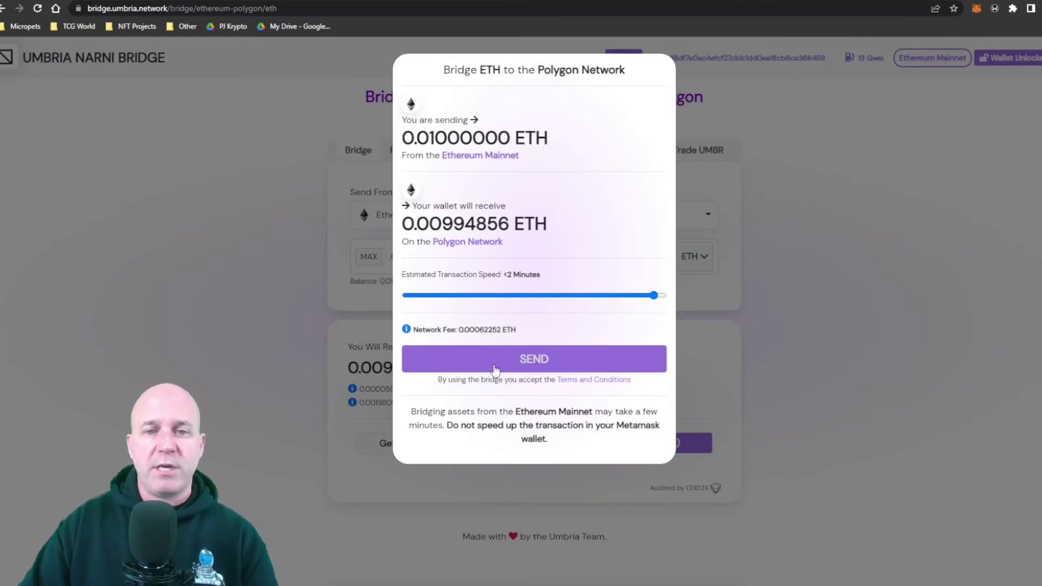
Step: Send 0.01 ETH over the bridge to Polygon and confirm the transaction in MetaMask
click(535, 360)
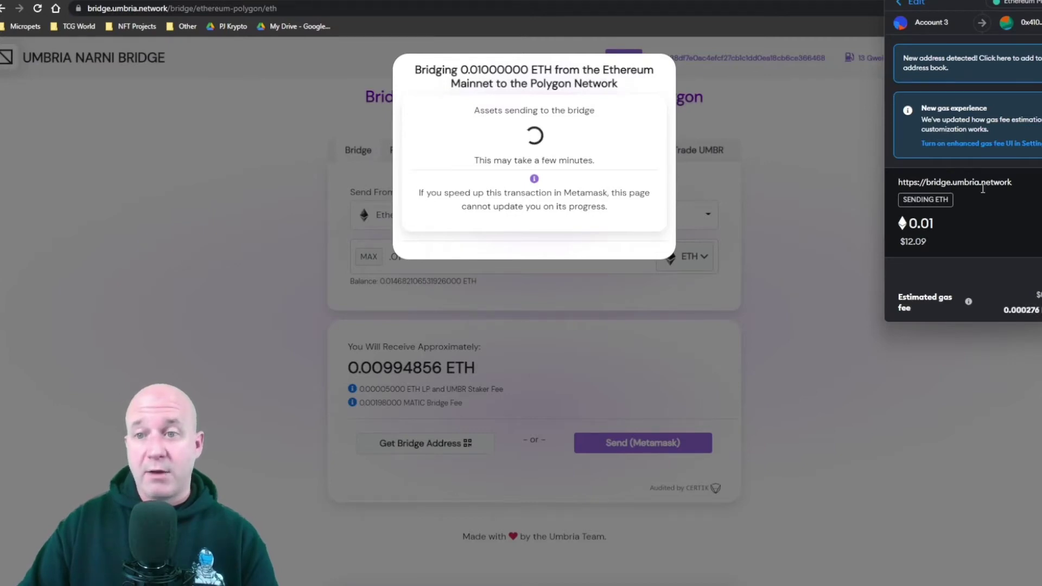
scroll(983, 207, down, 2)
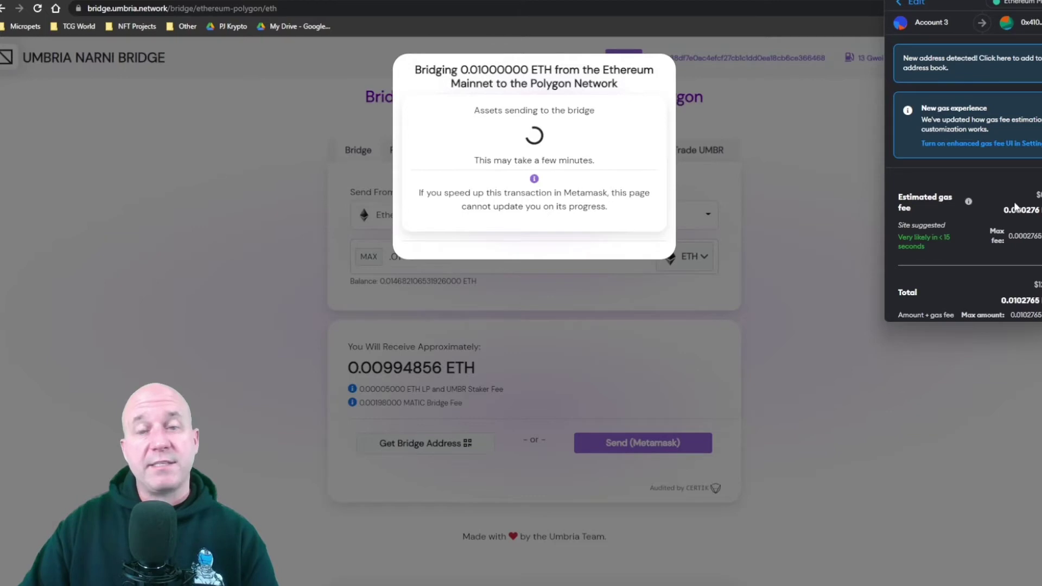
scroll(1011, 211, down, 1)
click(1010, 298)
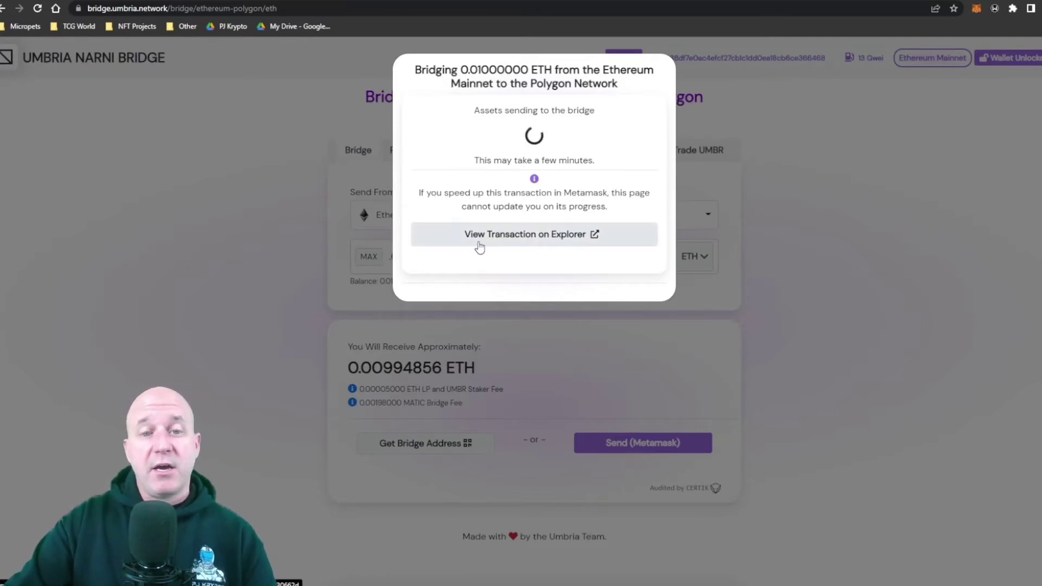
Step: Track the bridge transaction on Etherscan until it shows Success for 0.01 Ether, noting the ~$0.33 fee
click(530, 234)
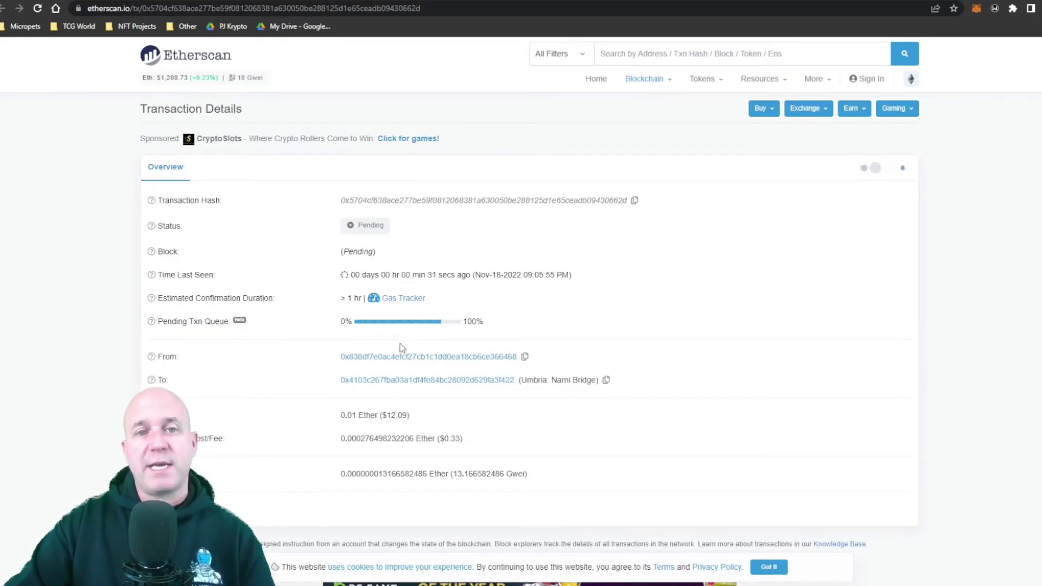
click(38, 8)
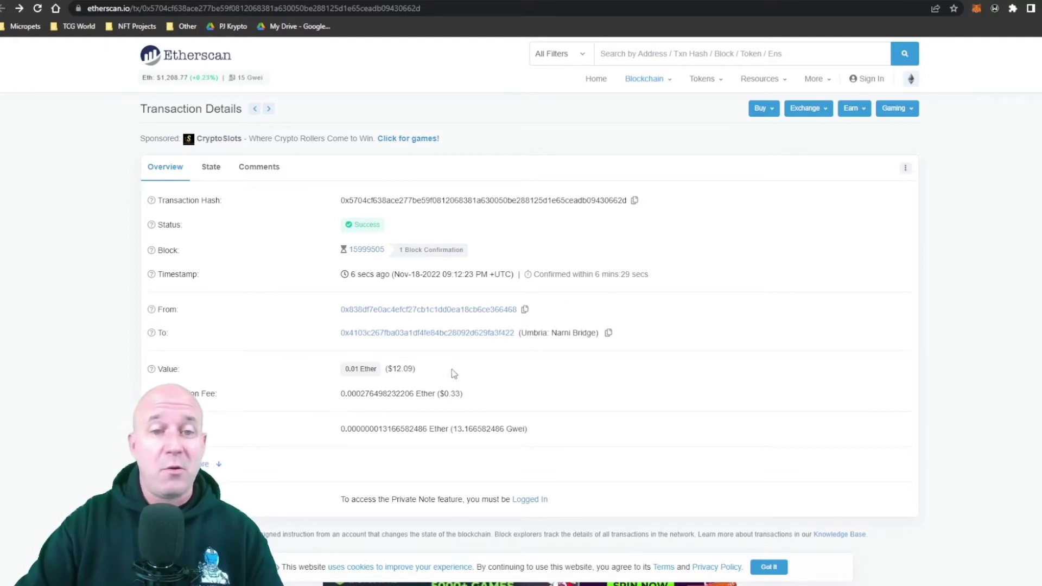
mouse_move(363, 374)
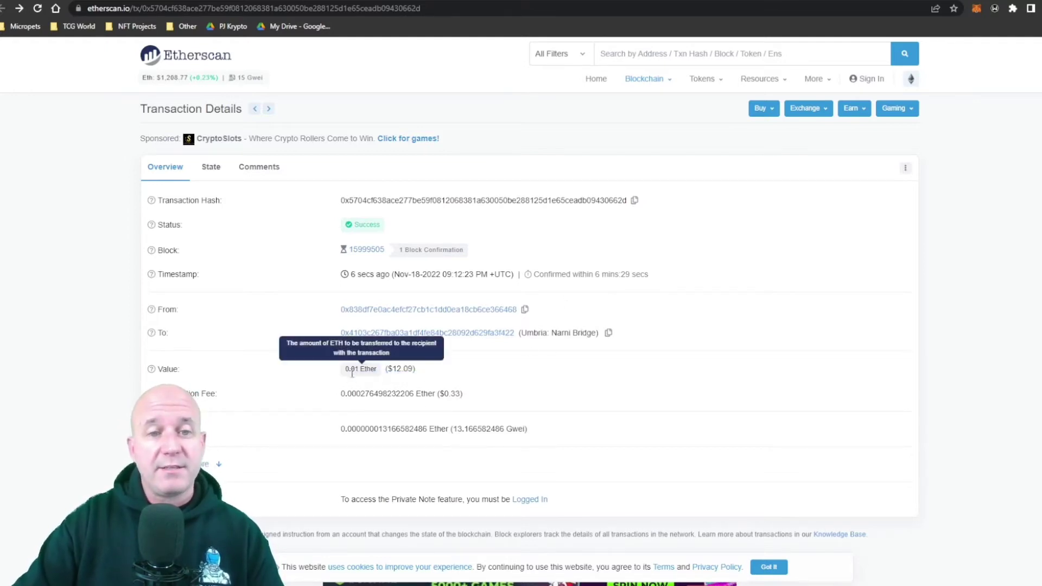
drag(429, 395, 466, 400)
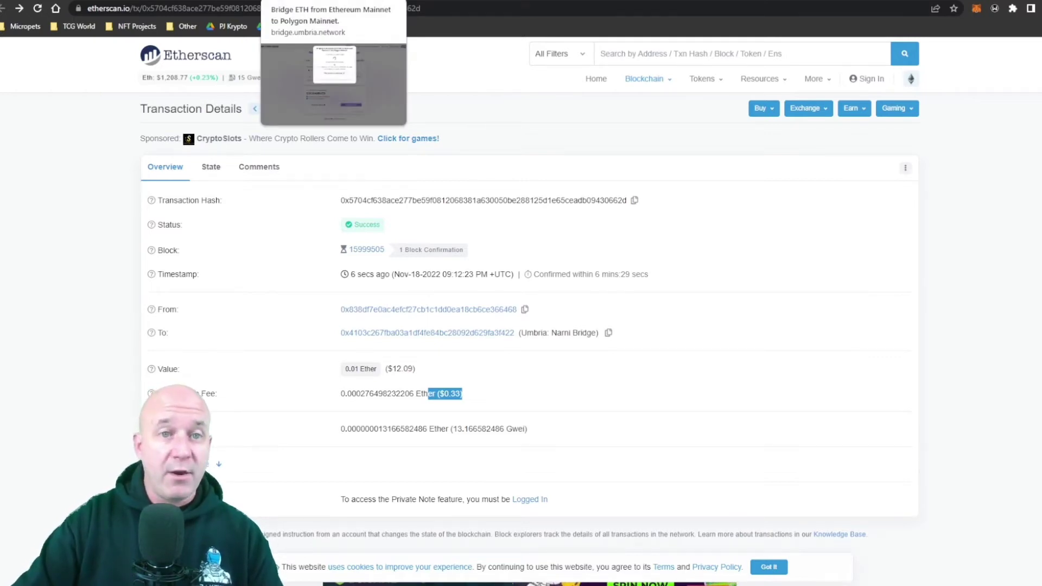
click(334, 1)
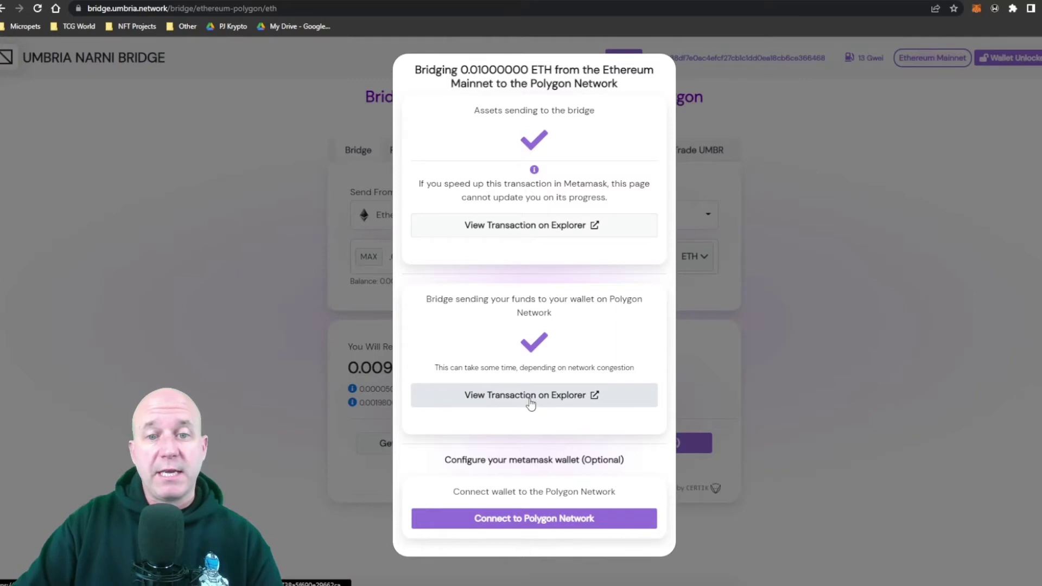
Step: Inspect the Polygonscan transaction delivering about 0.0091 WETH, including the MATIC fee
click(531, 402)
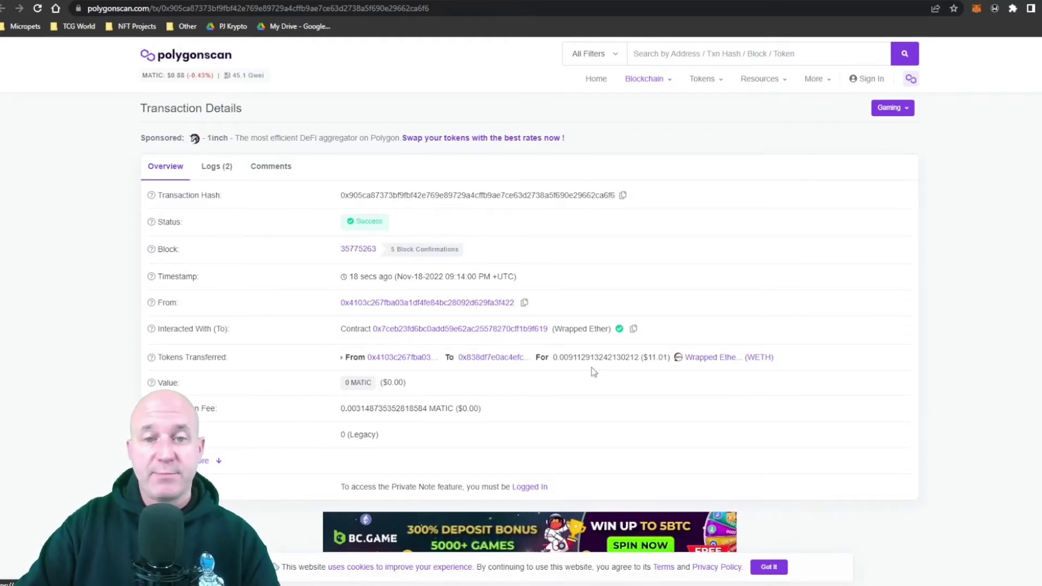
drag(341, 409, 506, 416)
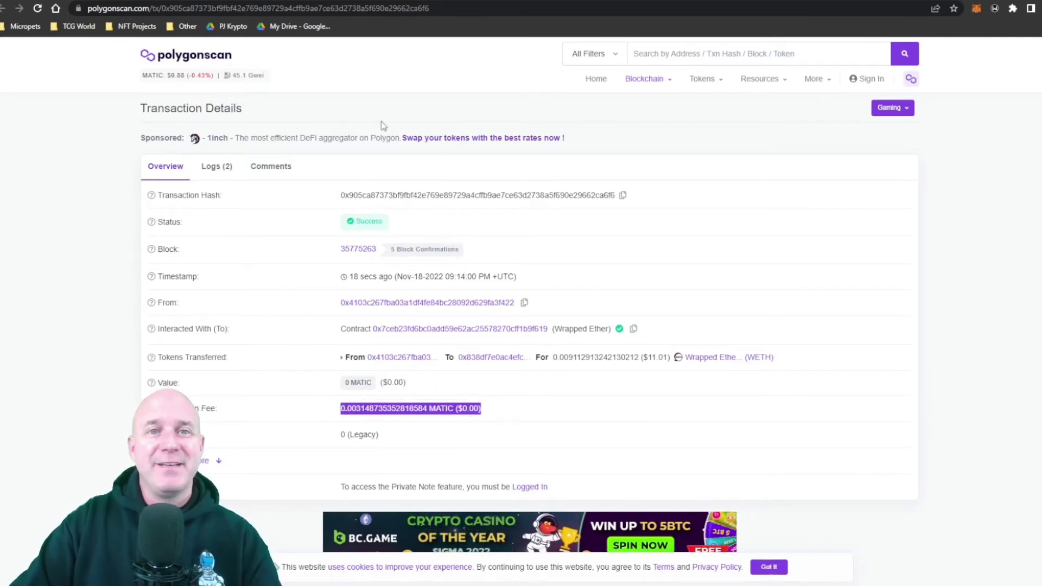
click(537, 427)
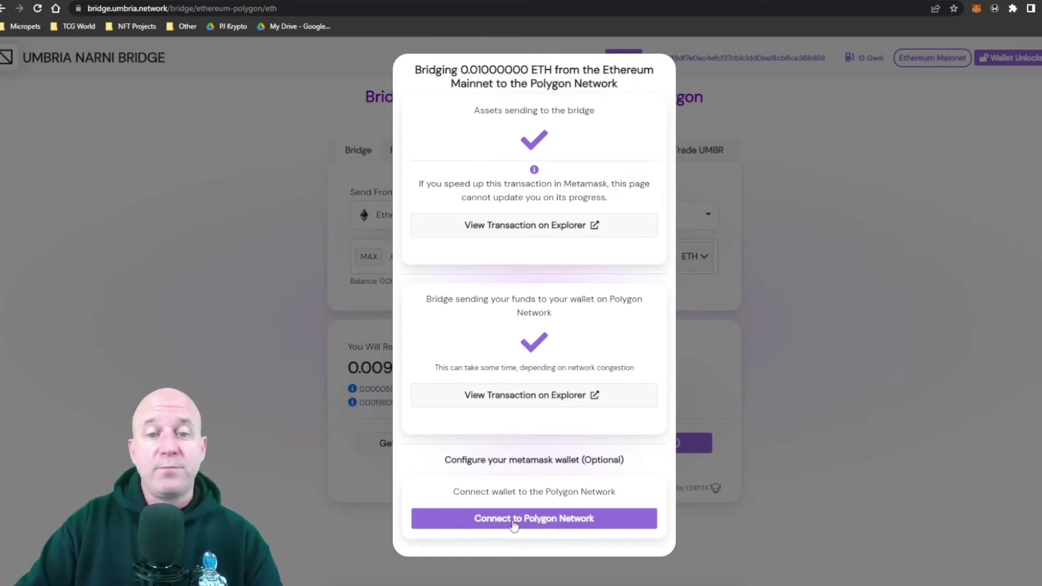
Step: Try connecting to Polygon Network from the bridge, then dismiss the add-network request
click(532, 520)
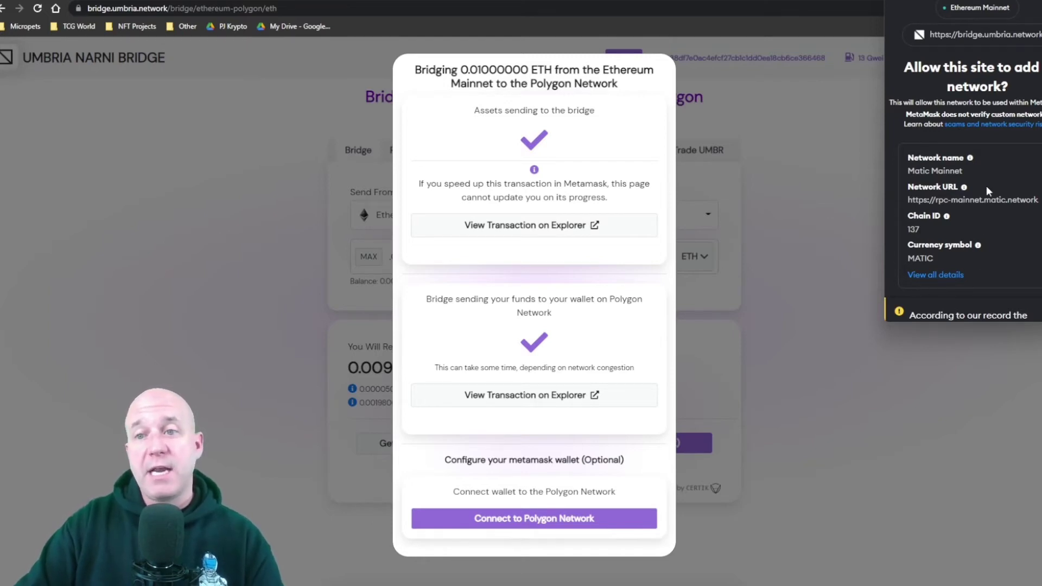
scroll(986, 186, down, 3)
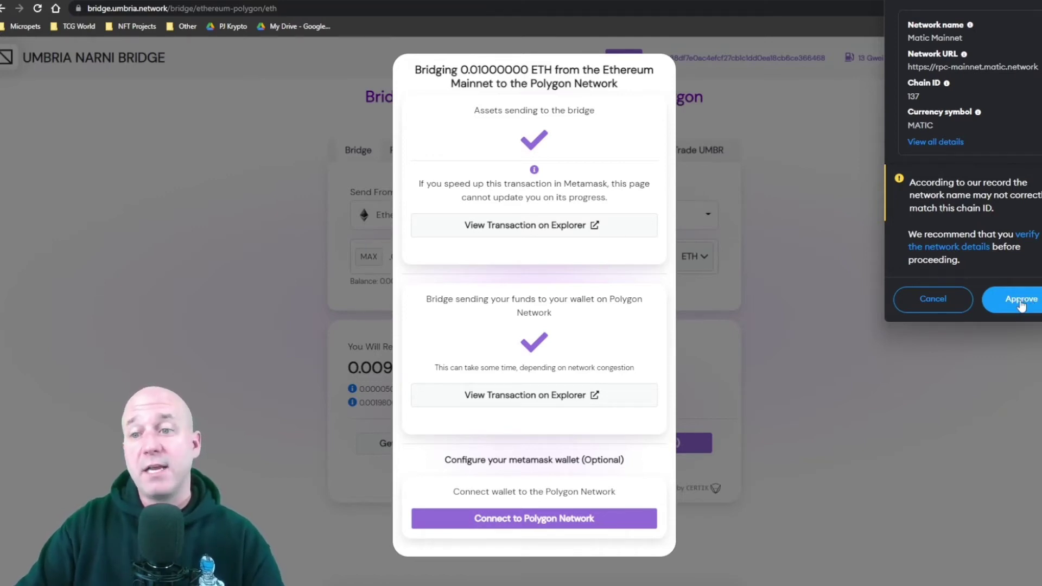
click(941, 303)
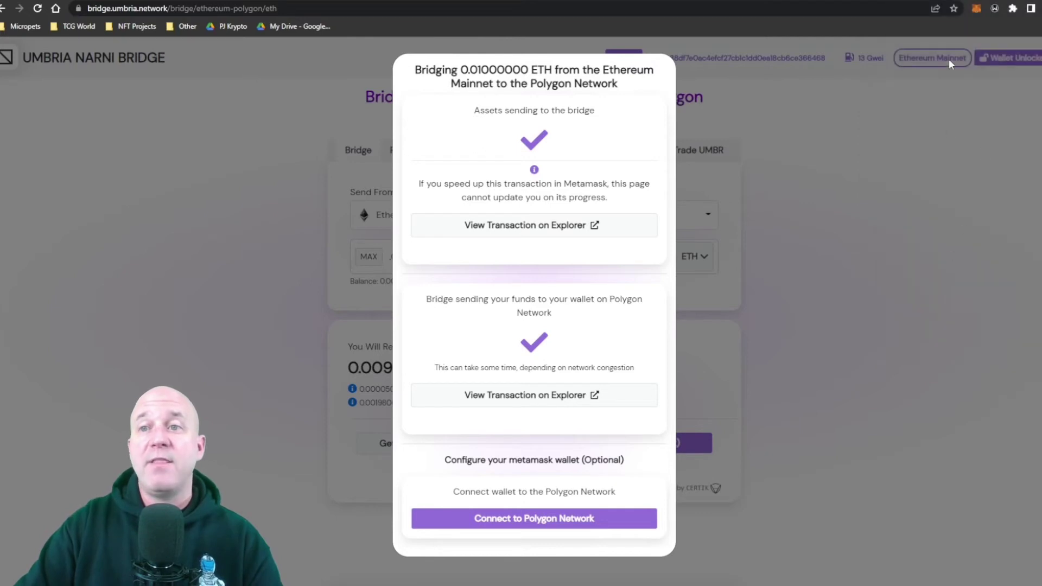
Step: Switch MetaMask's network to Polygon Network, showing the 2.9978 MATIC balance
click(976, 9)
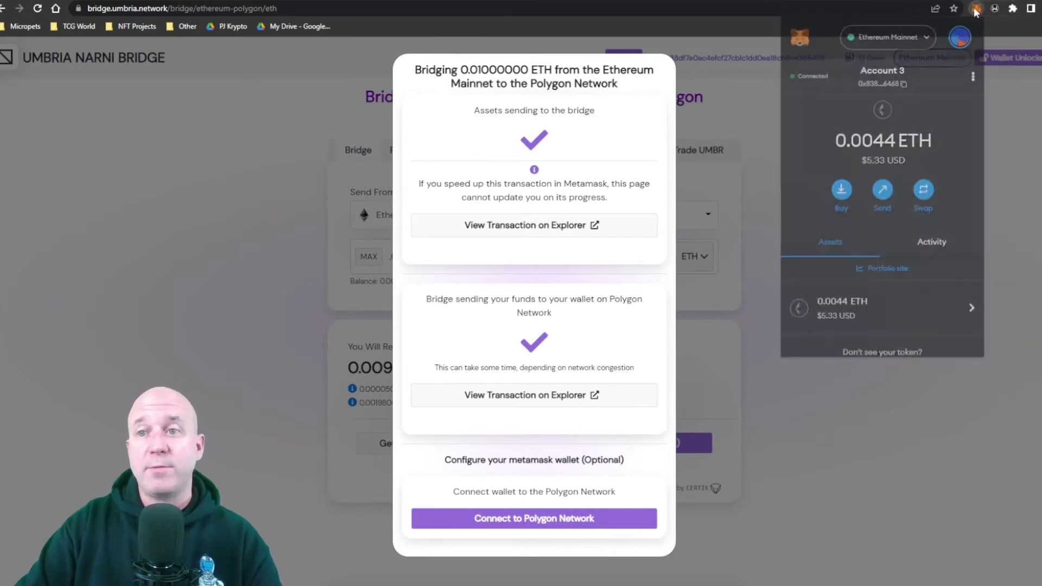
click(882, 39)
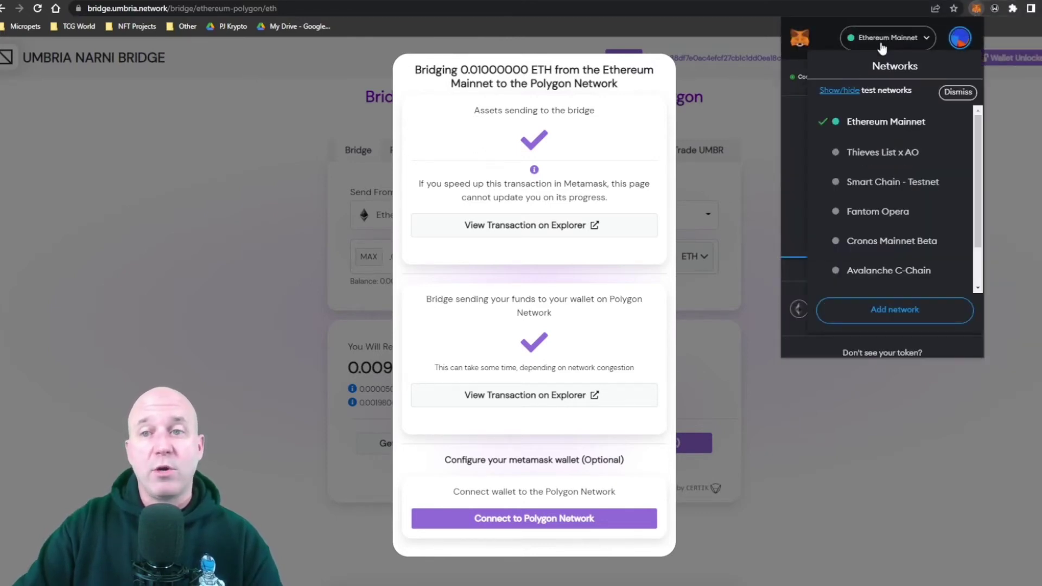
scroll(874, 217, down, 2)
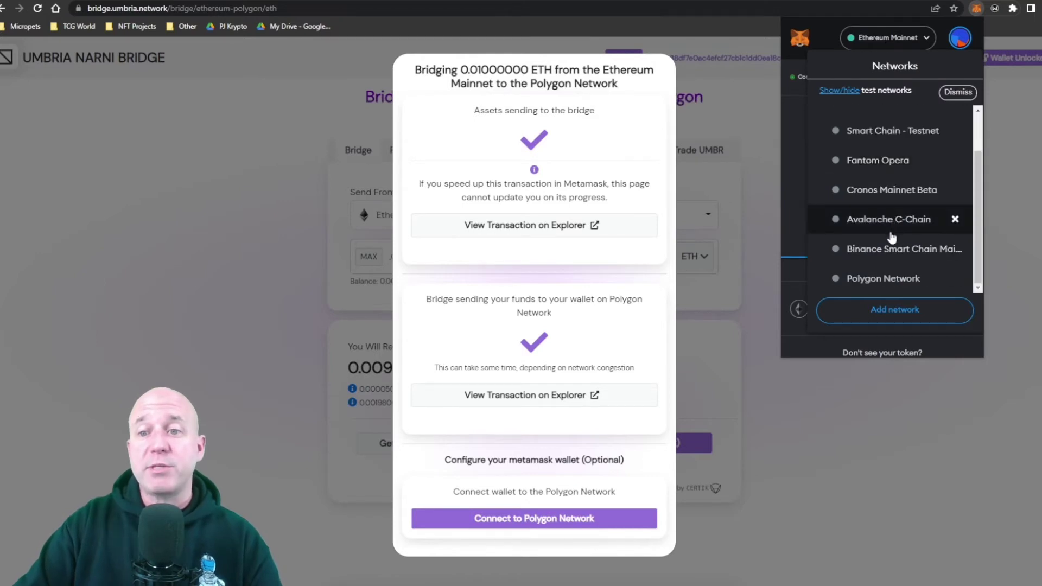
click(901, 276)
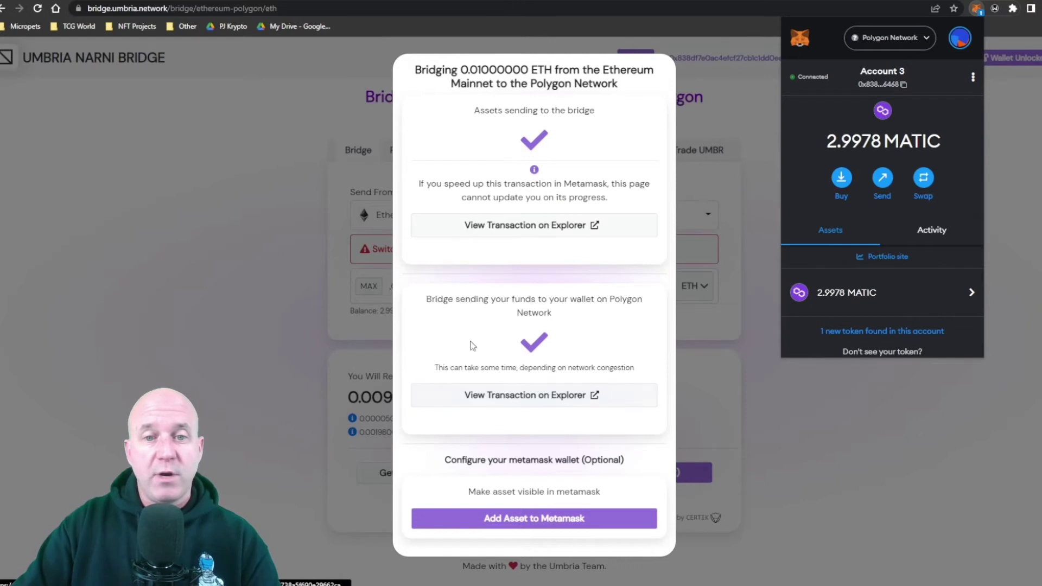
Step: Open the Polygon transaction on Polygonscan and go to the Wrapped Ether (WETH) token page
click(517, 397)
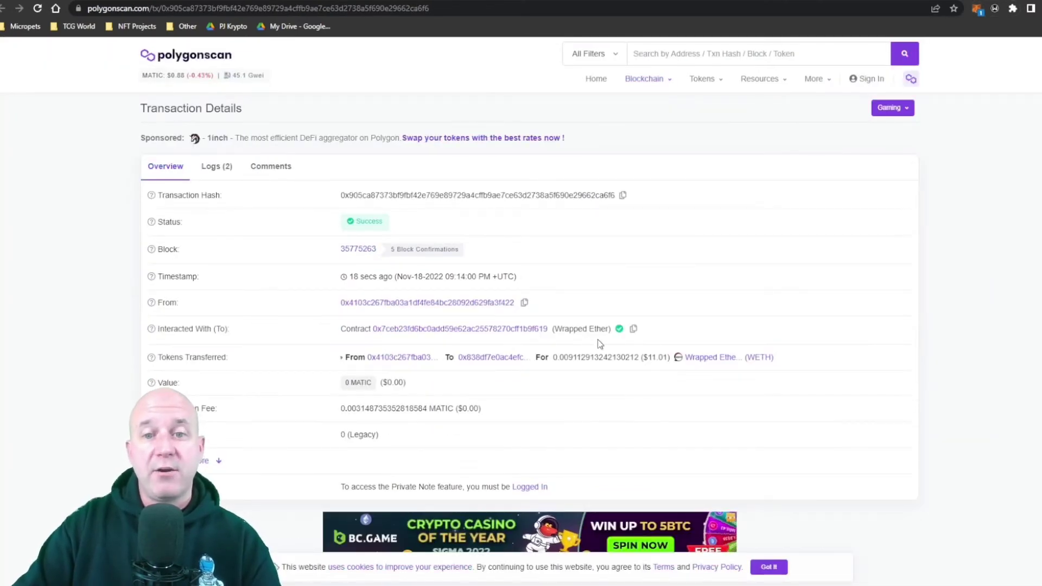
click(721, 359)
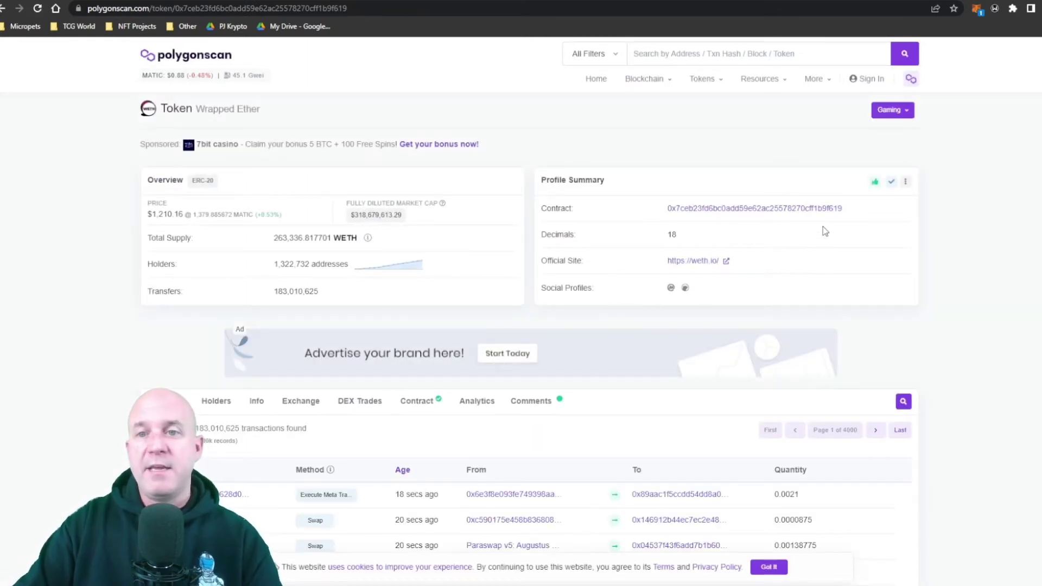
Step: Copy the WETH contract address from the Profile Summary and bring up MetaMask
drag(540, 179, 611, 182)
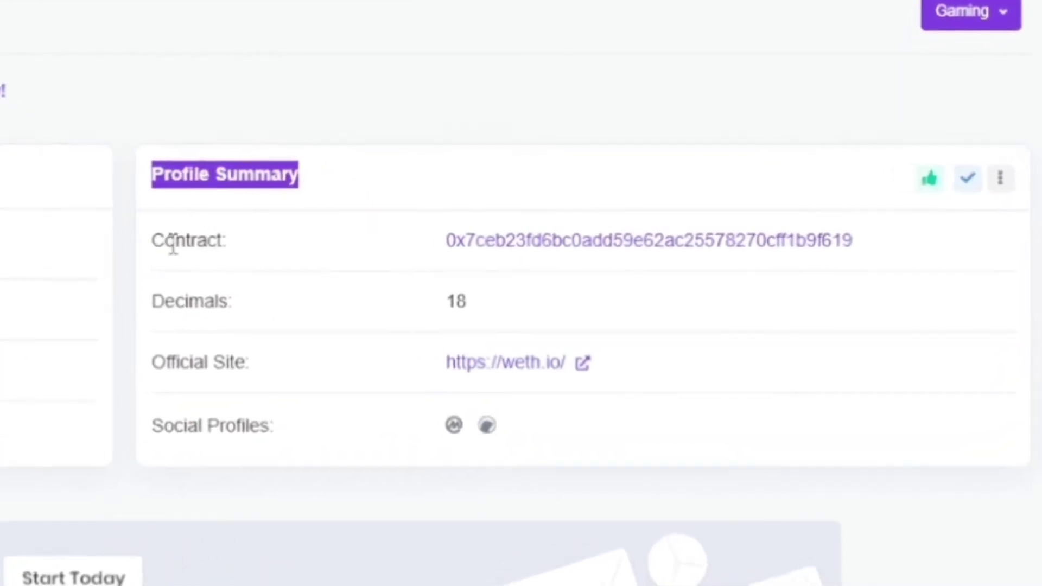
click(815, 277)
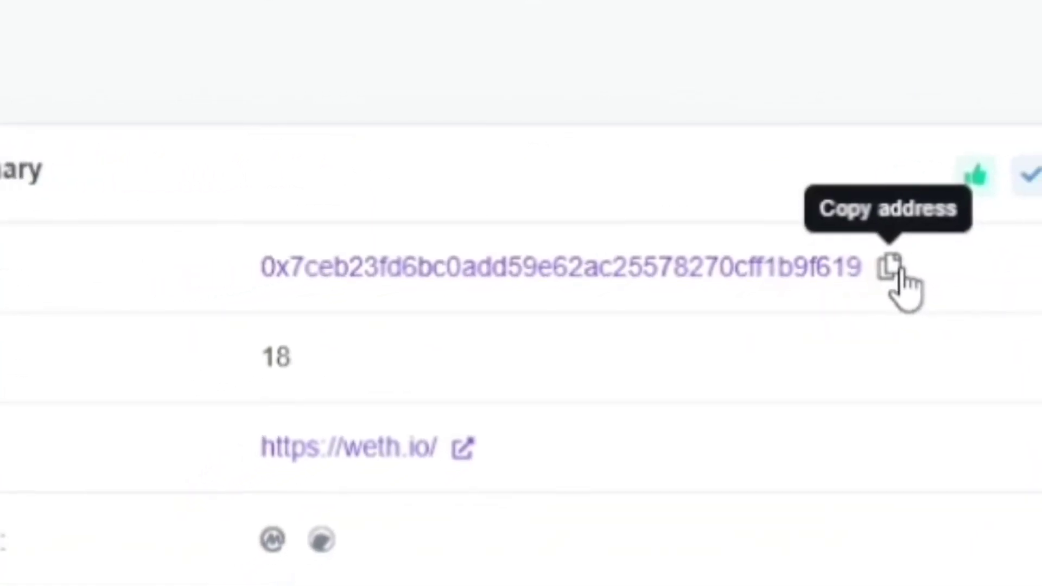
click(895, 275)
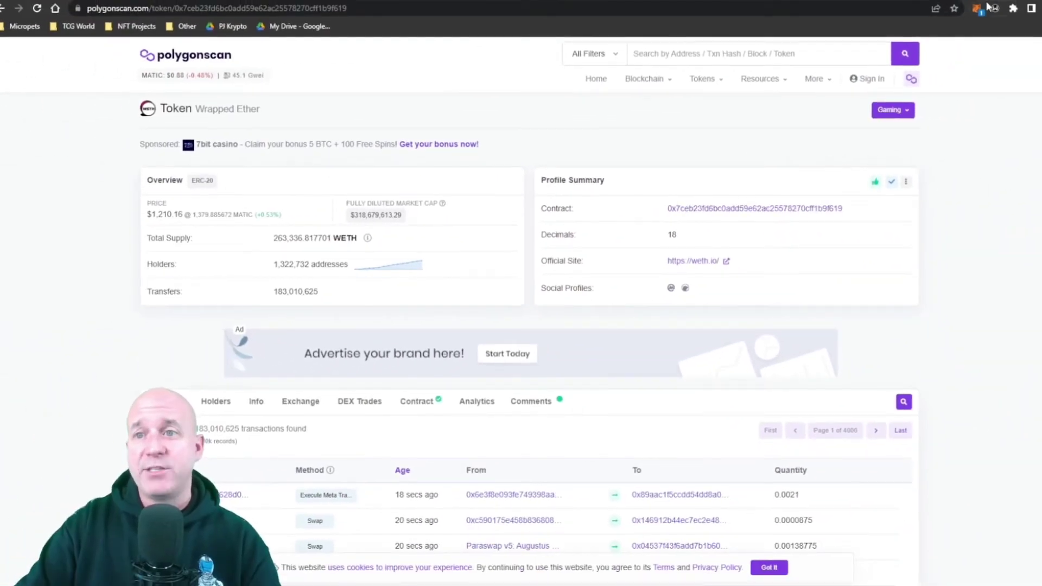
click(979, 10)
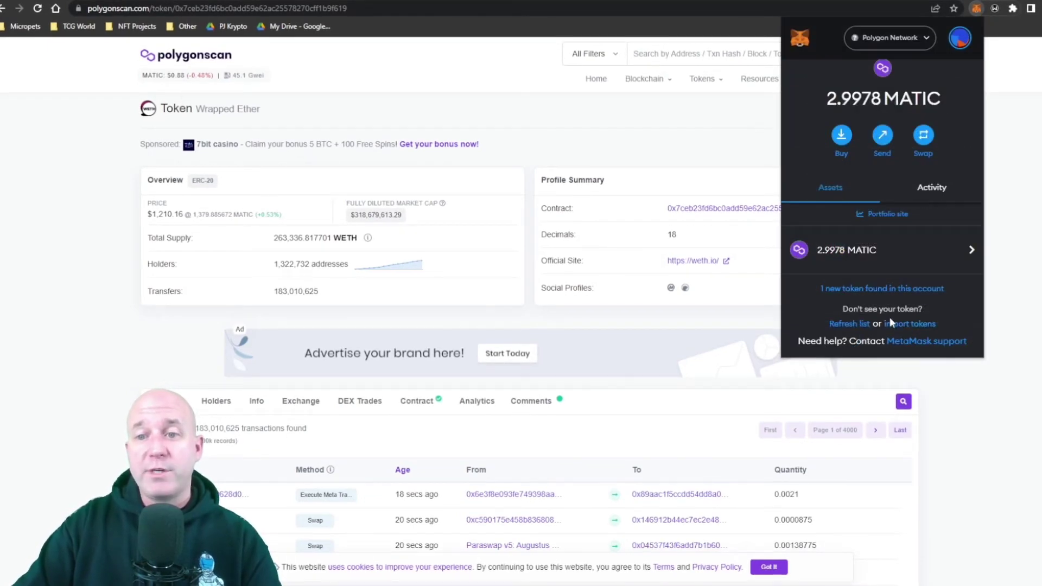
Step: Import WETH into MetaMask as a custom token using the pasted contract address
click(920, 324)
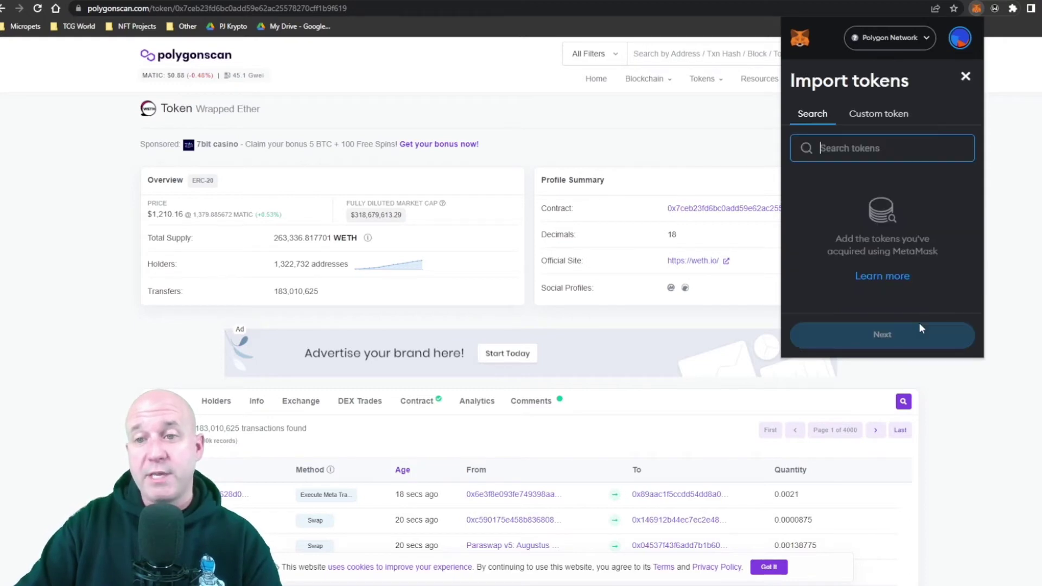
click(881, 113)
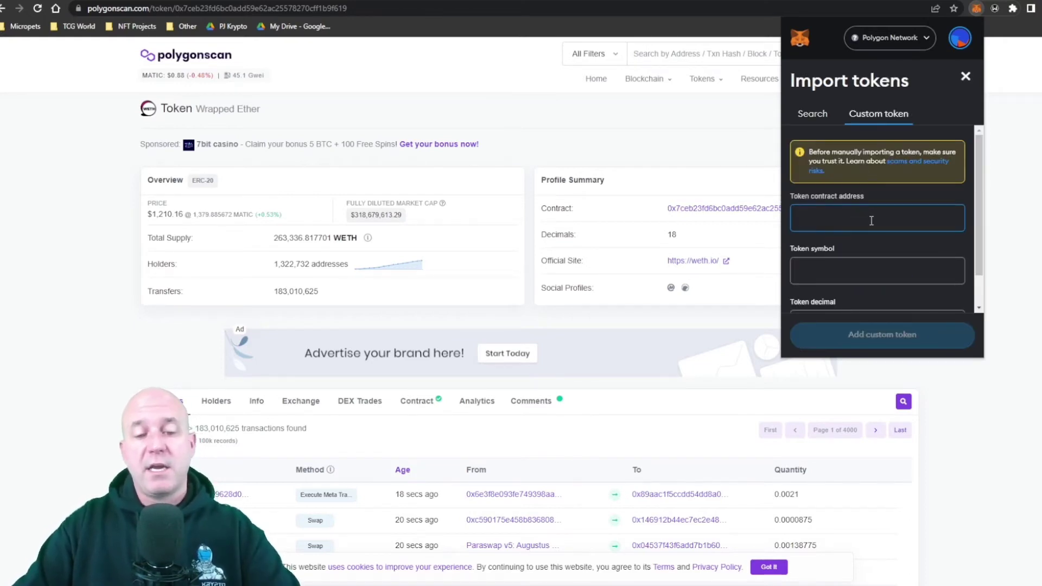
key(ctrl+v)
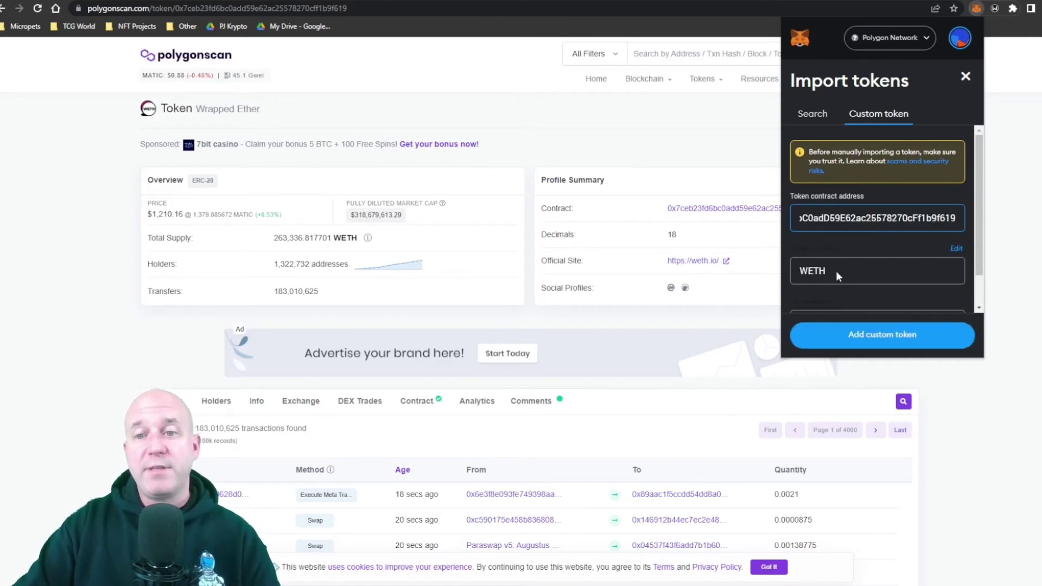
scroll(845, 233, down, 1)
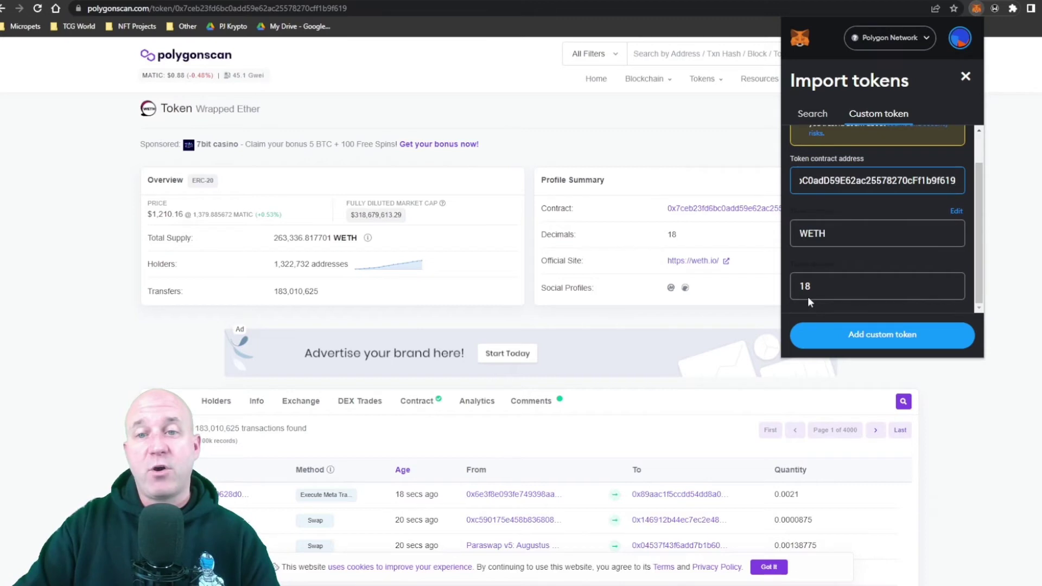
click(877, 340)
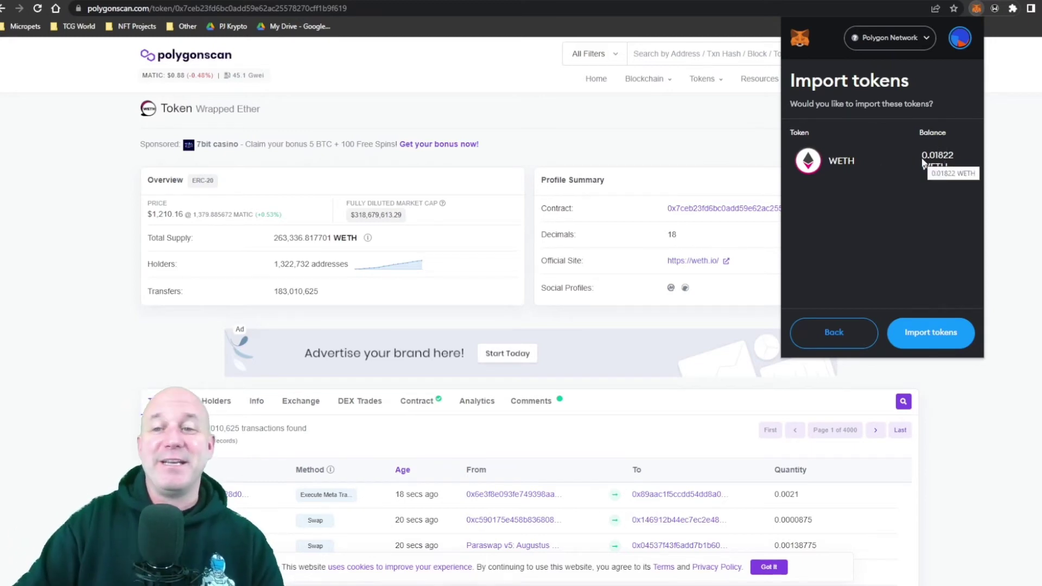
click(929, 338)
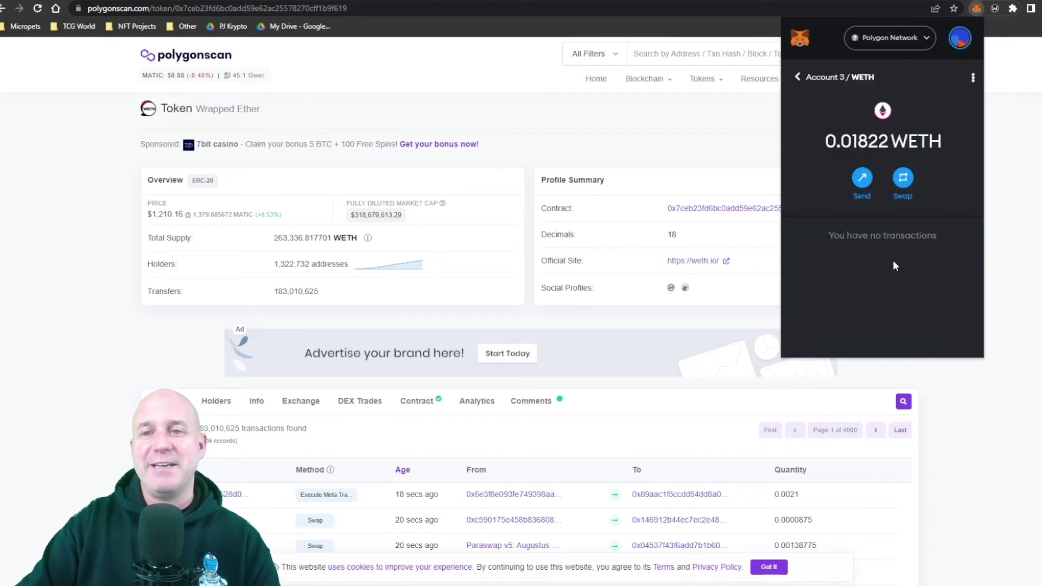
Step: Check the 0.01822 WETH balance in the Polygon asset list
click(798, 77)
scroll(903, 288, down, 1)
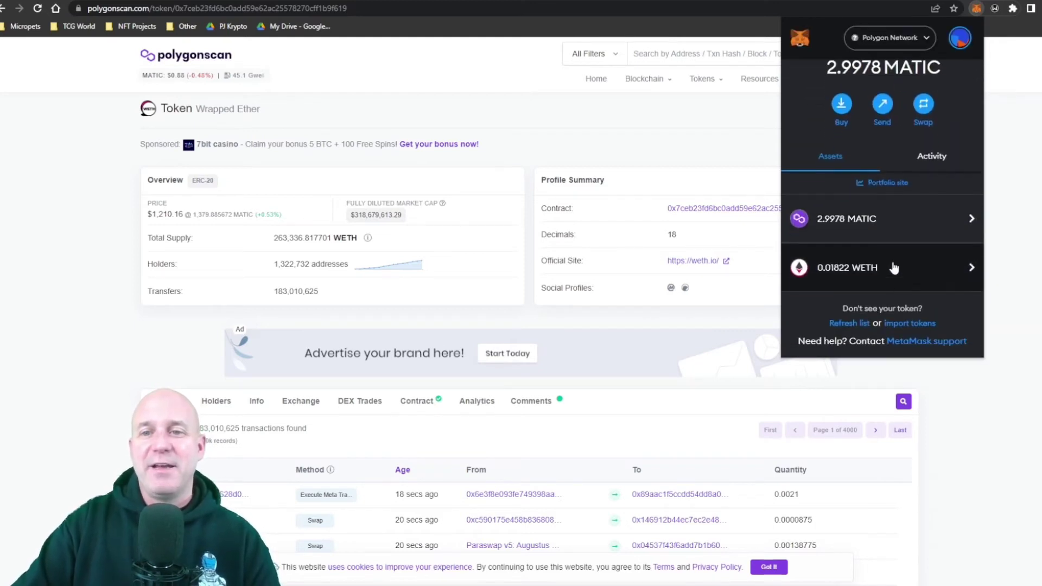
click(860, 265)
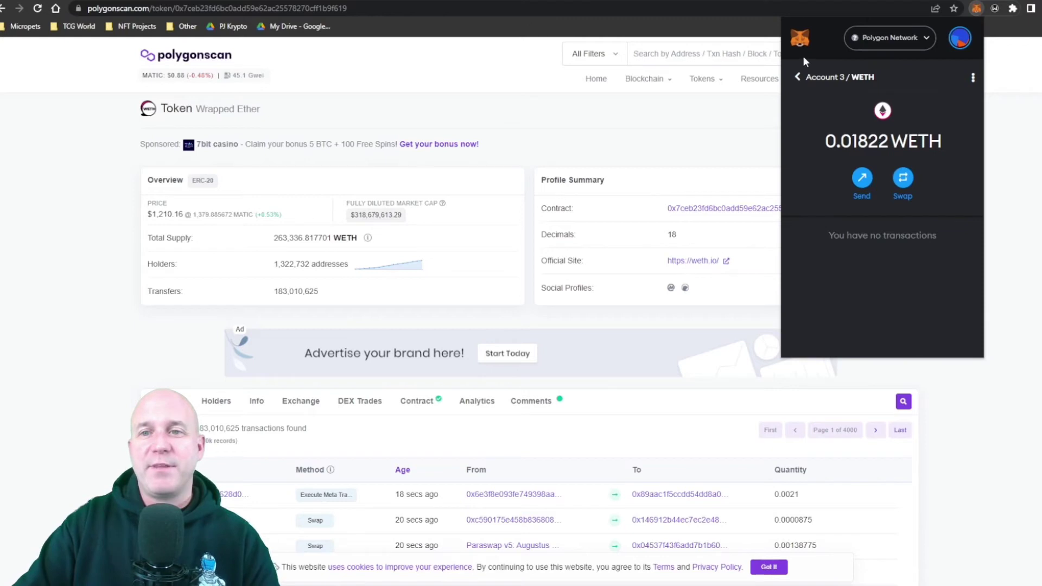
click(798, 77)
scroll(871, 253, down, 1)
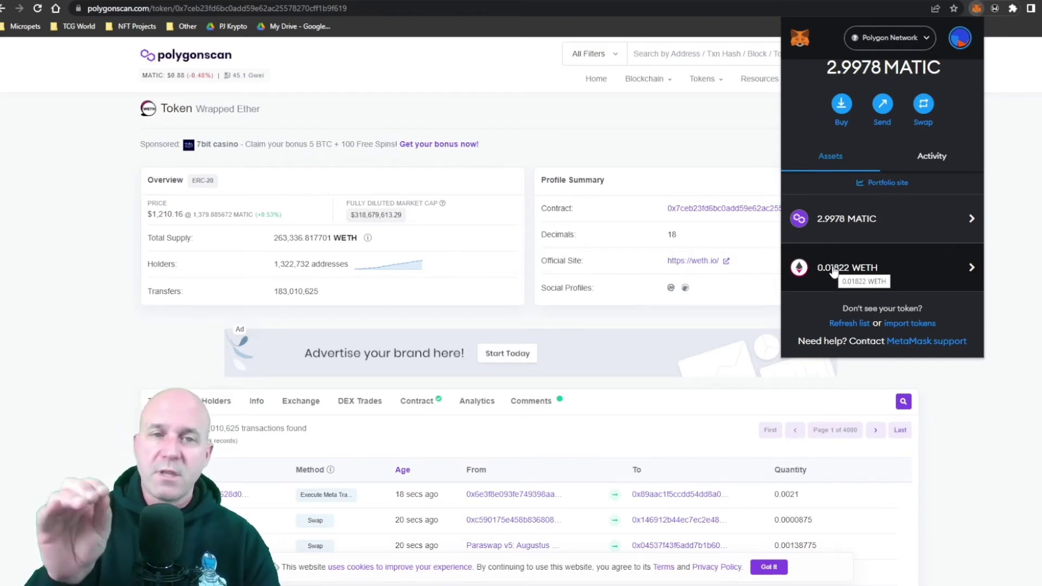
Step: Copy the wallet's account address and look it up on Polygonscan
click(487, 164)
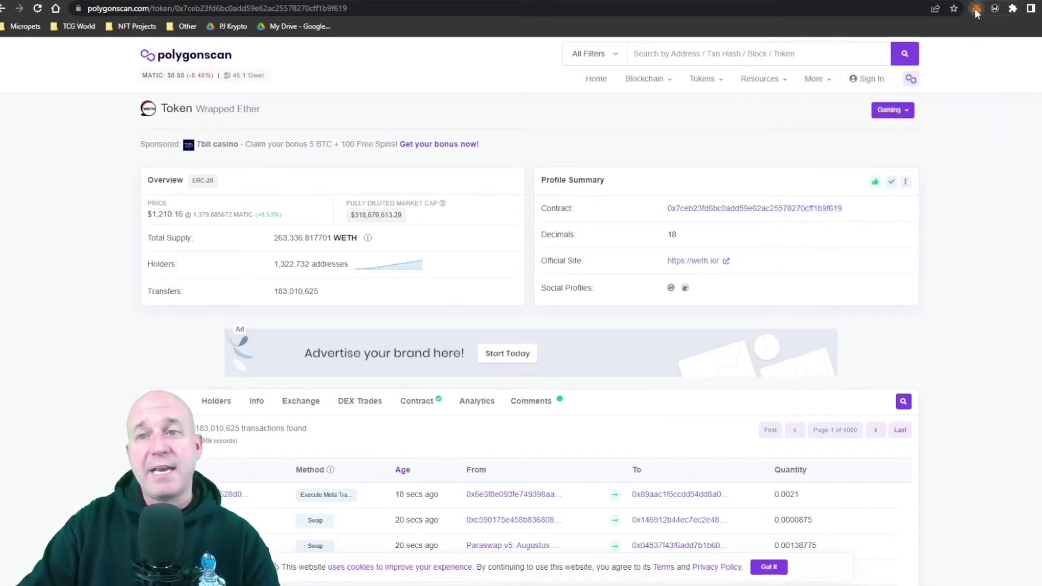
click(976, 13)
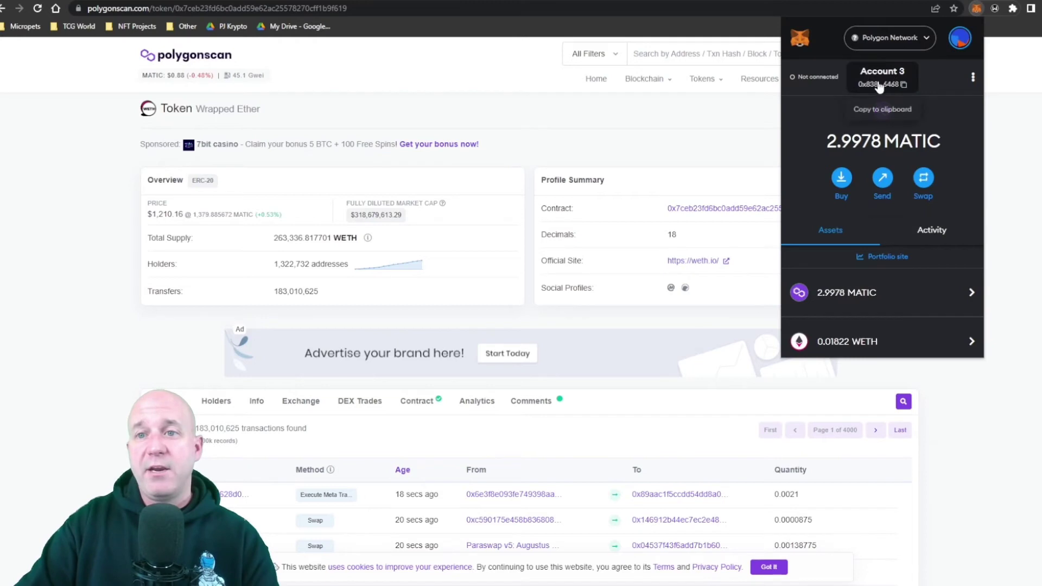
click(880, 86)
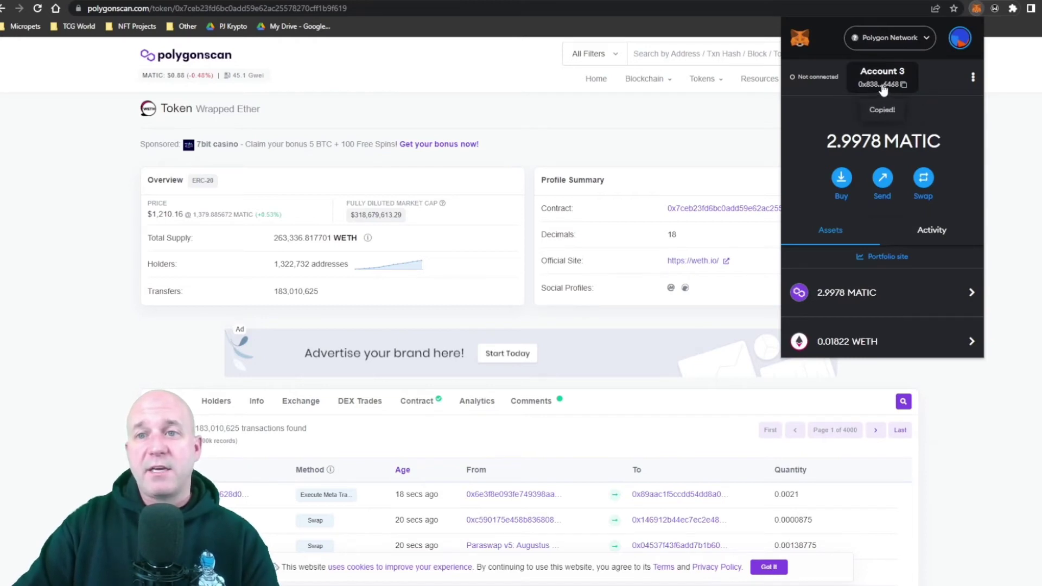
click(609, 135)
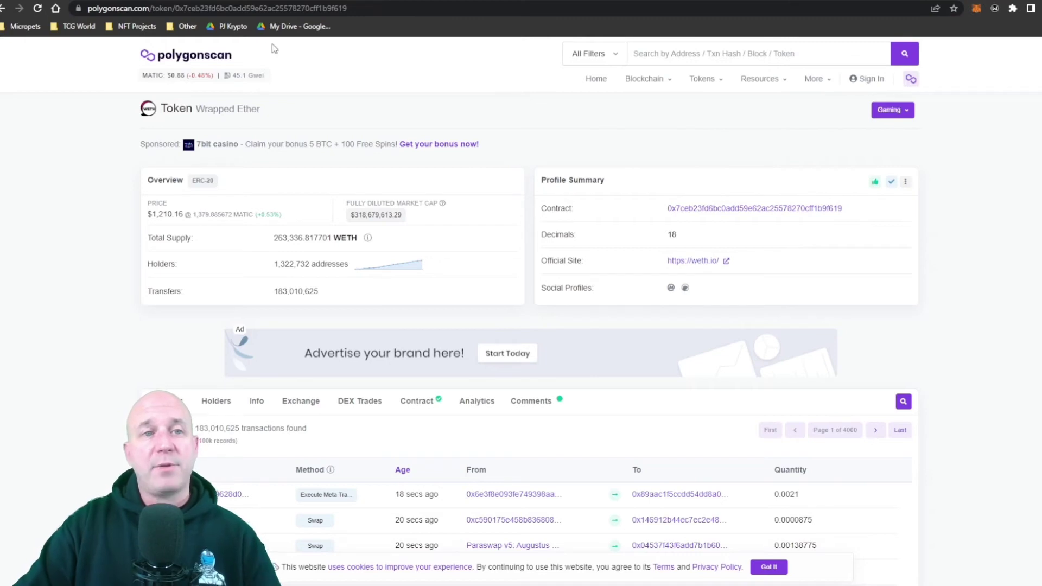
click(679, 52)
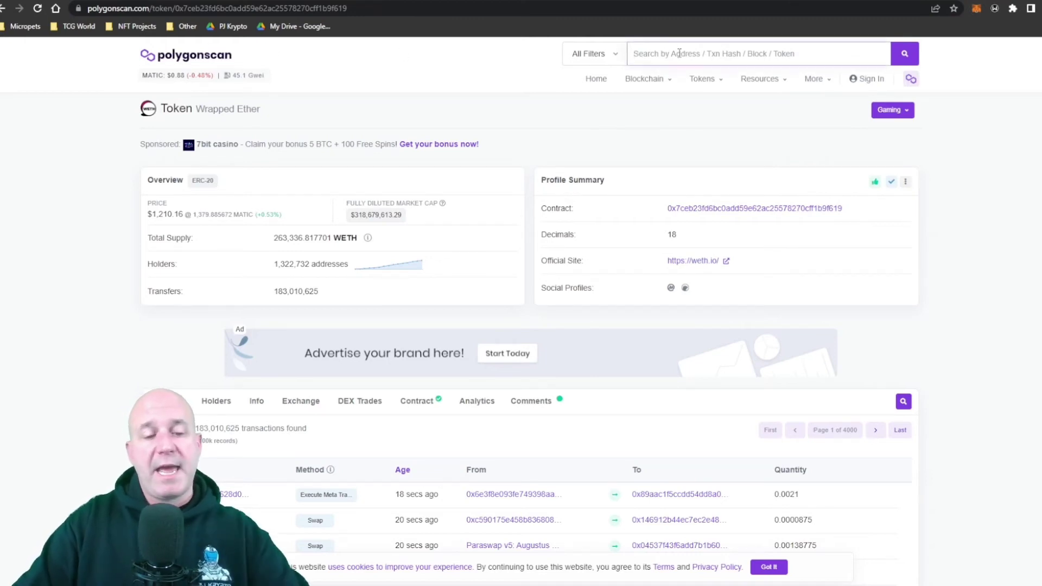
key(ctrl+v)
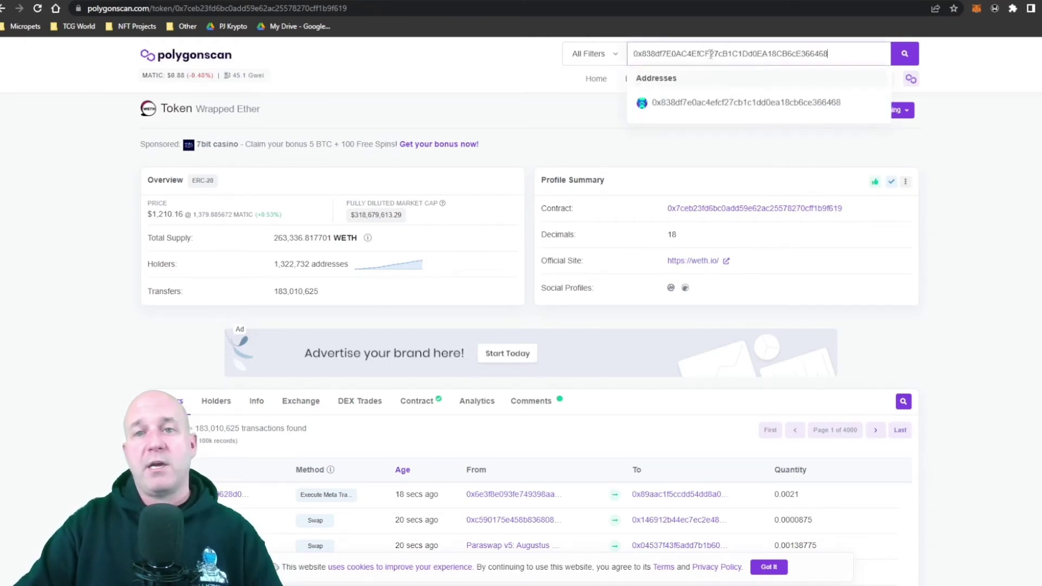
click(736, 105)
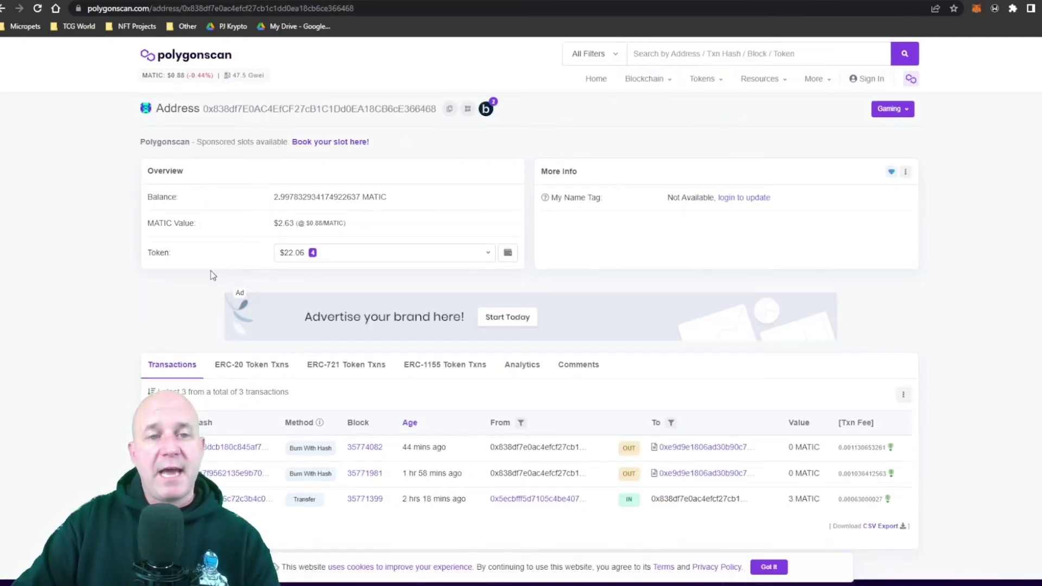
Step: List the wallet's ERC-20 token transfers and open the newest incoming WETH transfer
scroll(239, 304, down, 1)
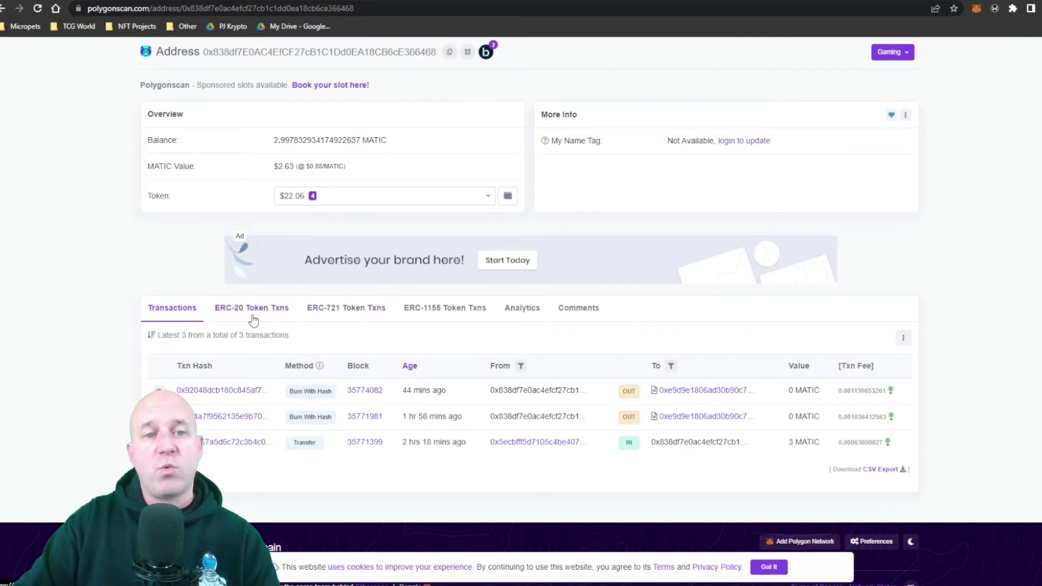
click(265, 314)
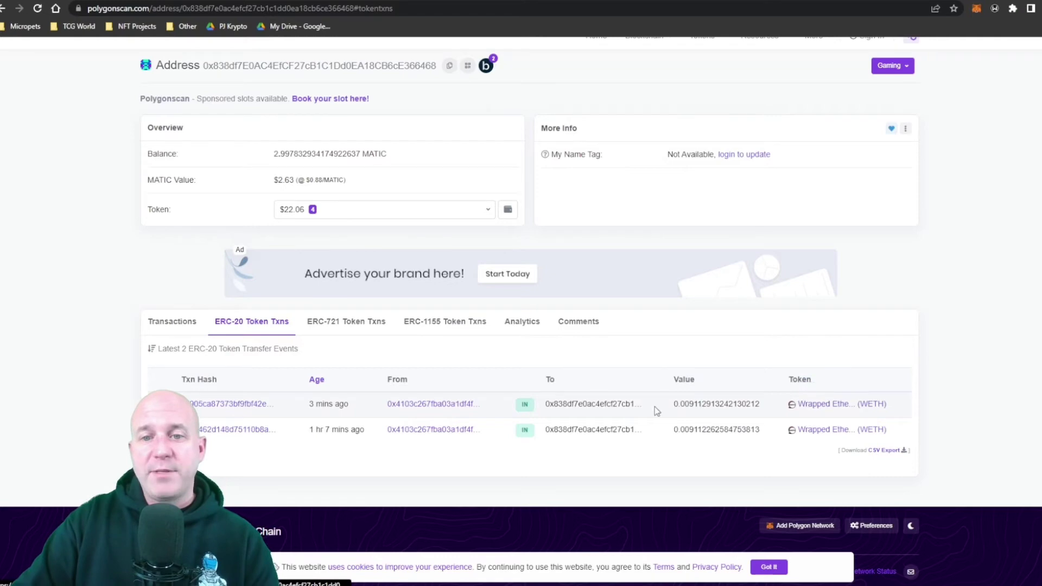
click(236, 407)
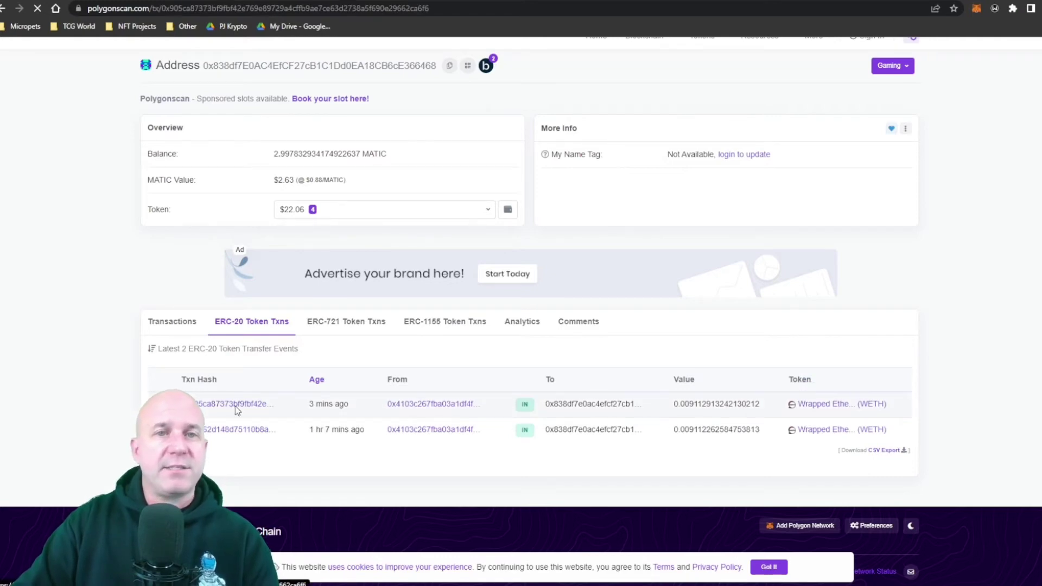